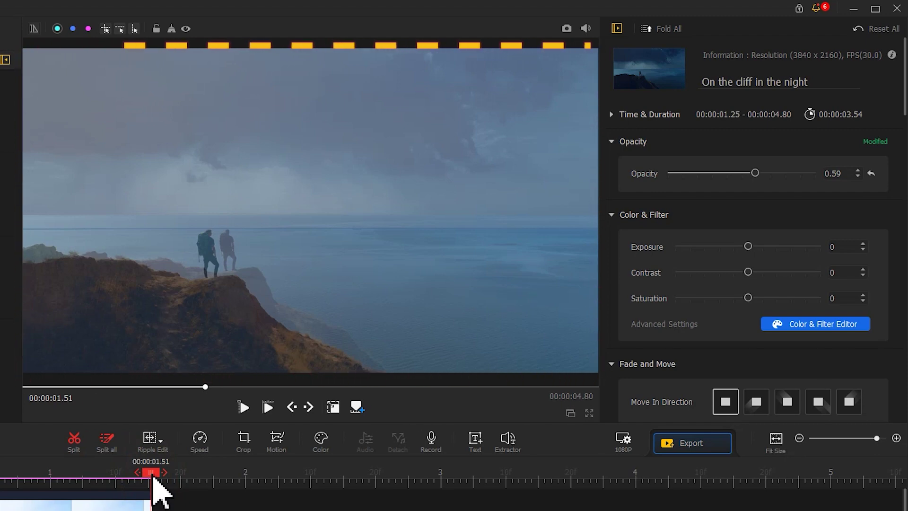
# Set the night cliff clip's scale to 1.38 and position to X 0.490, Y 0.504, and restore its opacity to 1.00.
pyautogui.moveTo(904, 112); pyautogui.dragTo(899, 215)
pyautogui.moveTo(691, 154); pyautogui.dragTo(694, 154)
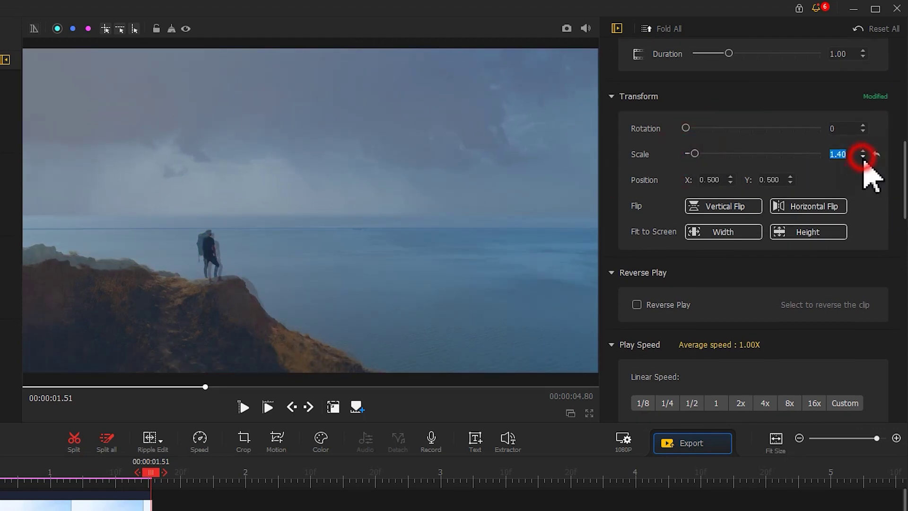
pyautogui.click(730, 183)
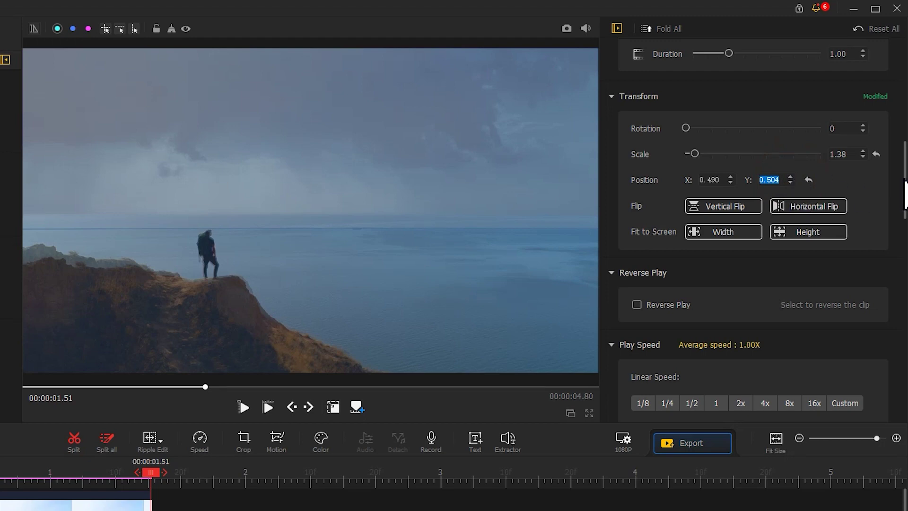
pyautogui.scroll(6, 825, 182)
pyautogui.moveTo(756, 174); pyautogui.dragTo(828, 185)
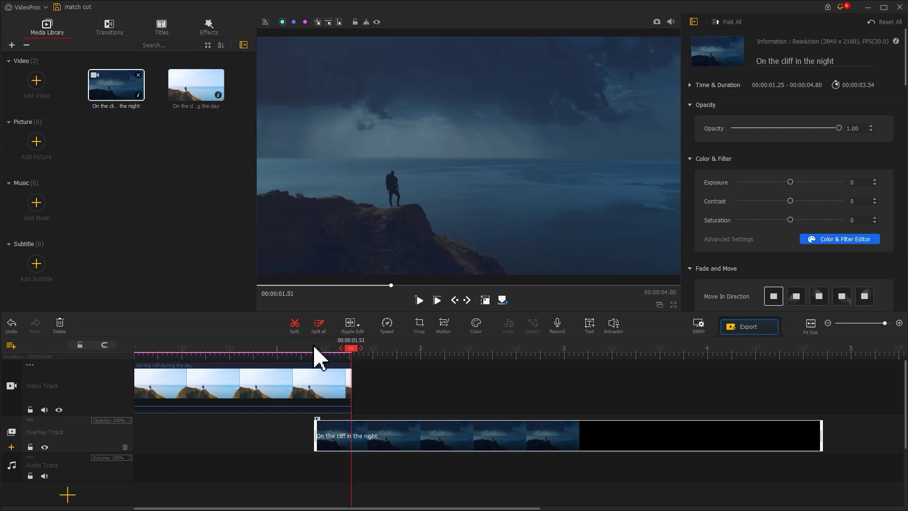
# Cut off the night clip's part before 00:00:01.51 and move the remainder onto the video track right after the day clip.
pyautogui.click(295, 326)
pyautogui.click(340, 437)
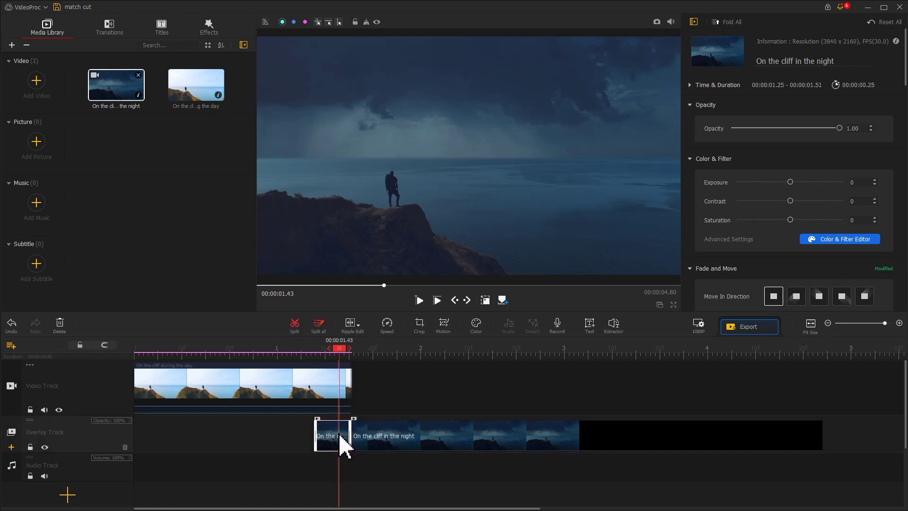
pyautogui.press('Delete')
pyautogui.moveTo(367, 444); pyautogui.dragTo(376, 397)
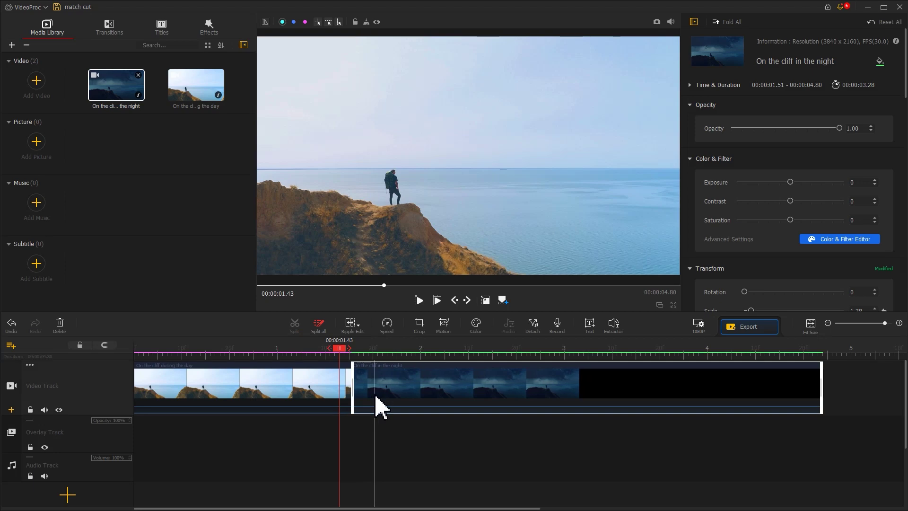
pyautogui.moveTo(342, 361); pyautogui.dragTo(128, 365)
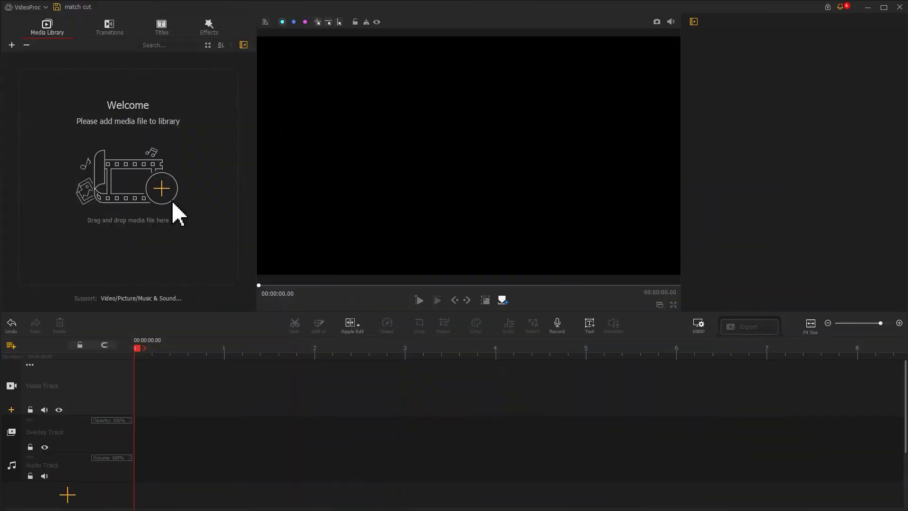
# Import the "eyes open" and "eyes close" videos into the media library.
pyautogui.click(170, 202)
pyautogui.moveTo(147, 126); pyautogui.dragTo(219, 90)
pyautogui.click(483, 324)
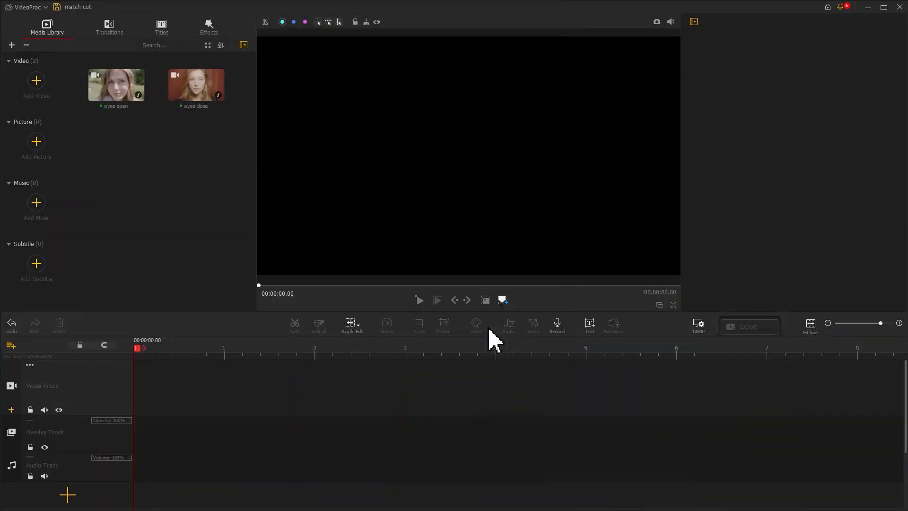
# Place the "eyes close" clip at the start of the video track and cut off everything after 00:00:01.13.
pyautogui.doubleClick(200, 93)
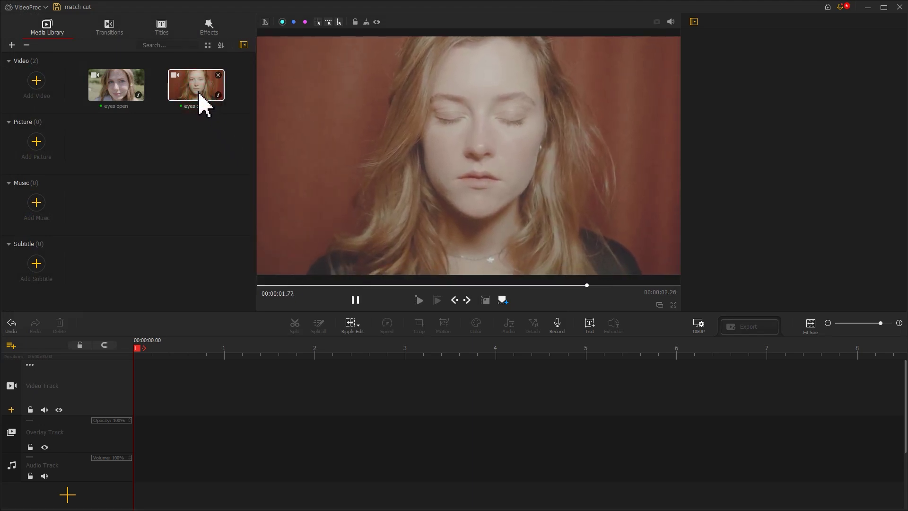
pyautogui.moveTo(199, 94); pyautogui.dragTo(156, 381)
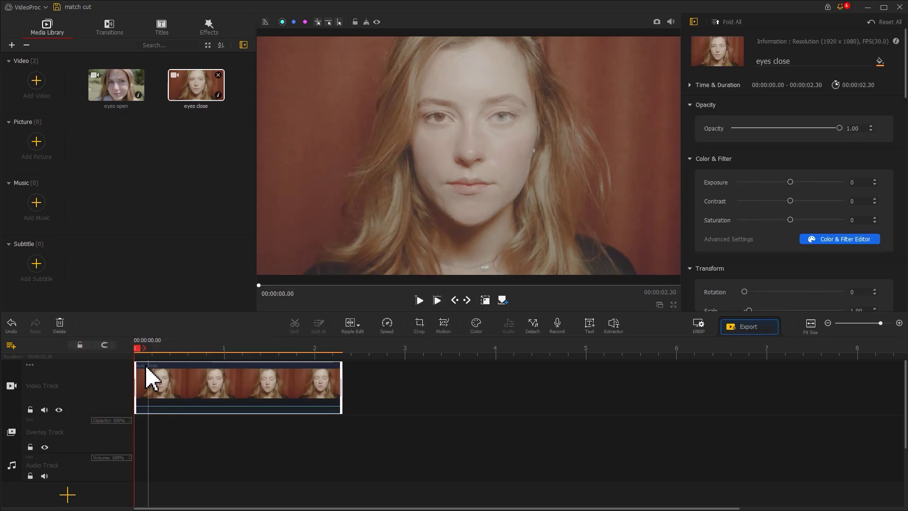
pyautogui.moveTo(141, 349); pyautogui.dragTo(244, 364)
pyautogui.click(294, 326)
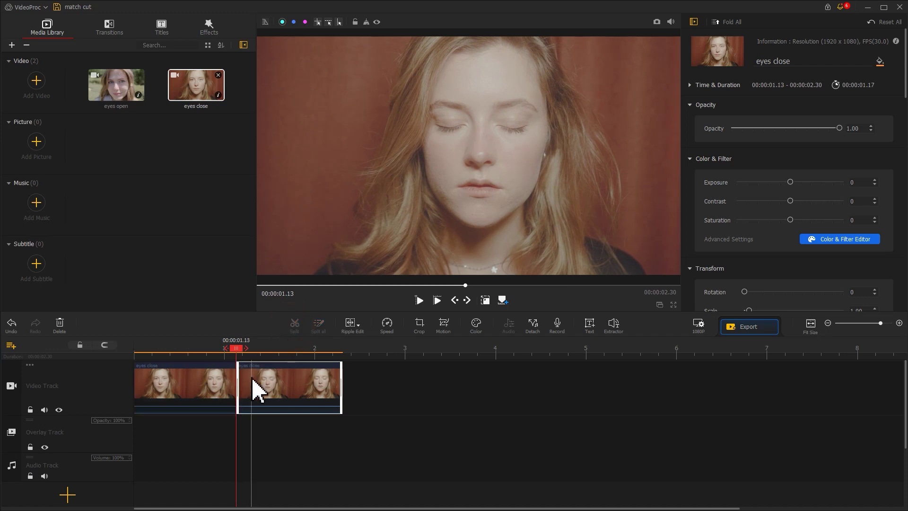
pyautogui.press('Delete')
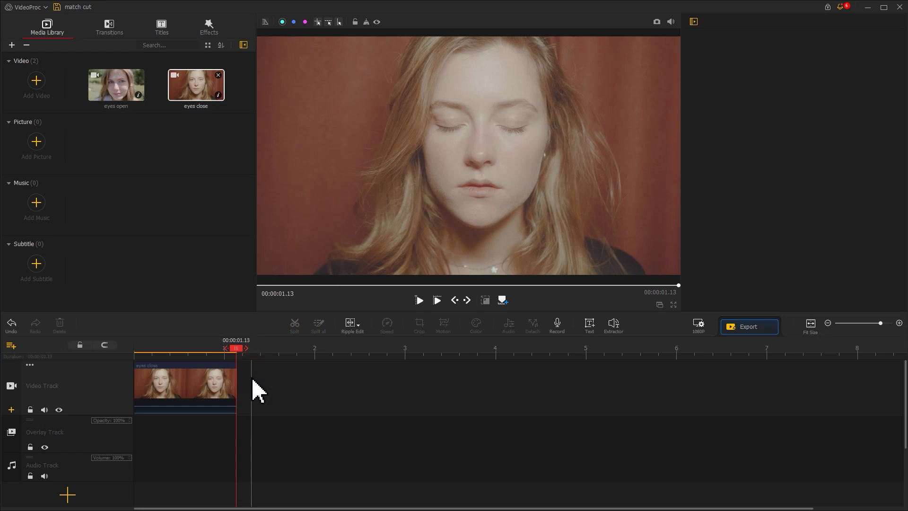
# Append the "eyes open" clip after the "eyes close" clip and cut off its first 1.13 seconds.
pyautogui.doubleClick(118, 97)
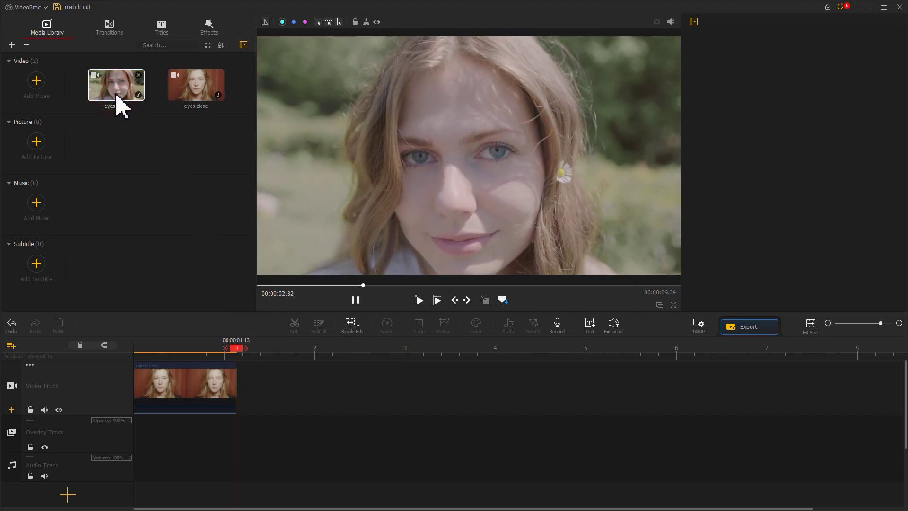
pyautogui.moveTo(118, 102); pyautogui.dragTo(254, 386)
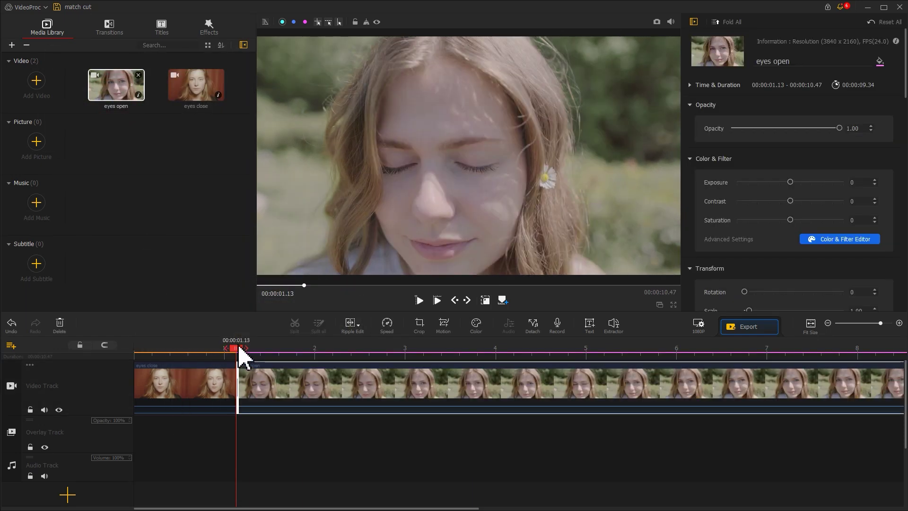
pyautogui.moveTo(239, 354); pyautogui.dragTo(343, 363)
pyautogui.click(301, 326)
pyautogui.click(301, 390)
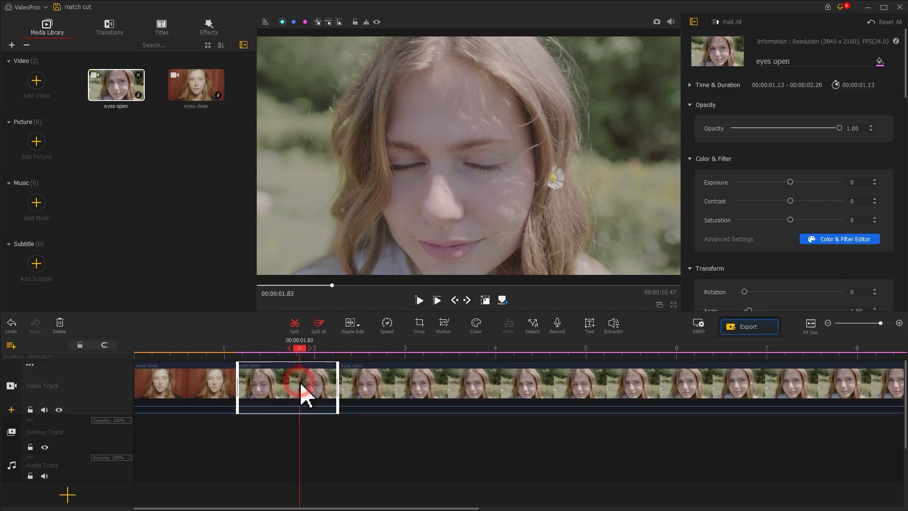
pyautogui.press('Delete')
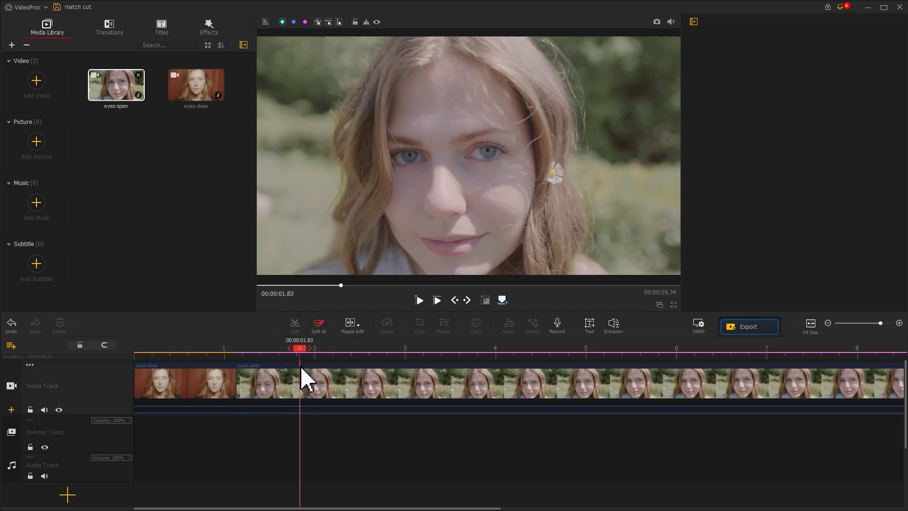
# Split the "eyes open" clip at 00:00:01.83, delete the part after it, and return the playhead to the start.
pyautogui.click(307, 376)
pyautogui.click(294, 327)
pyautogui.click(319, 397)
pyautogui.press('Delete')
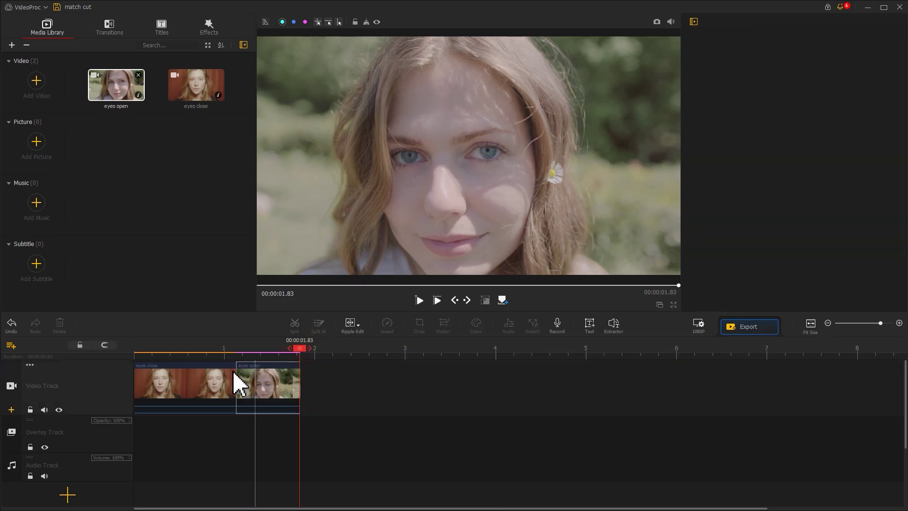
pyautogui.click(137, 349)
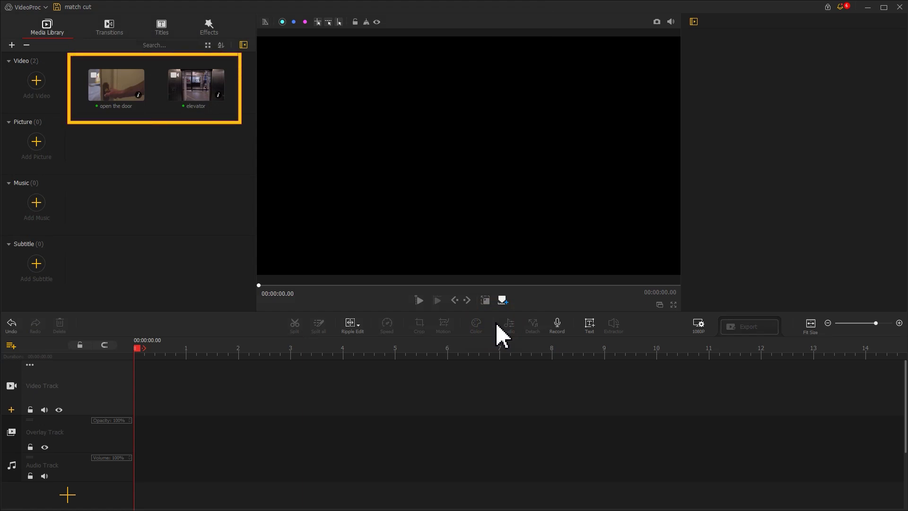
# Preview the "elevator" and "open the door" videos from the media library.
pyautogui.click(199, 97)
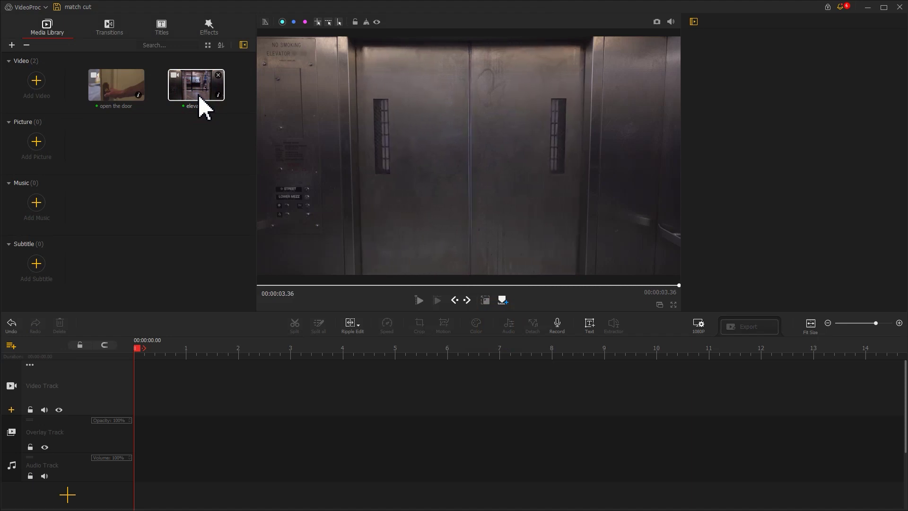
pyautogui.click(119, 98)
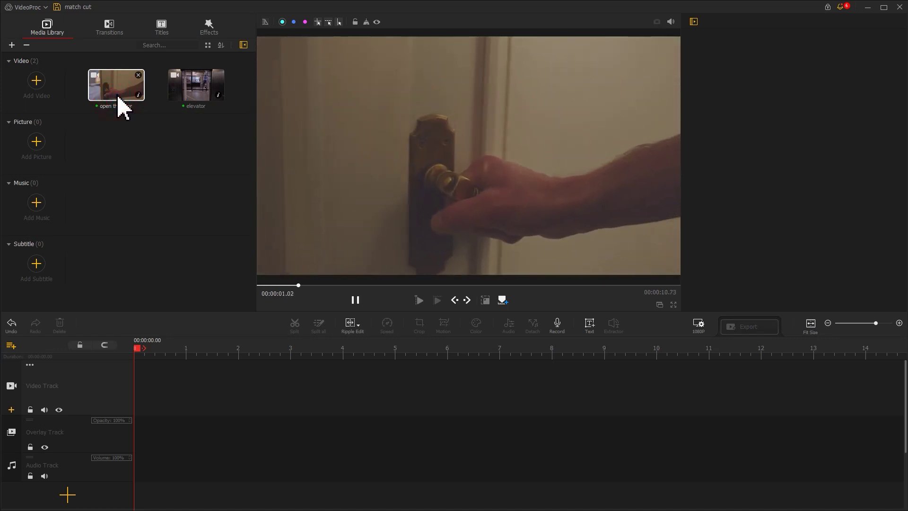
pyautogui.click(354, 304)
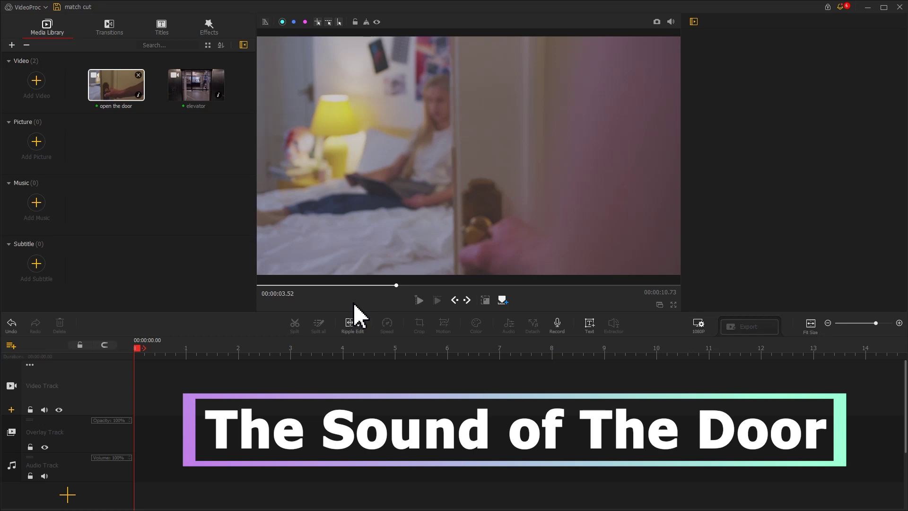
# Place the "elevator" clip at the start of the video track and add a clip marker at 00:00:01.90.
pyautogui.moveTo(211, 105); pyautogui.dragTo(161, 387)
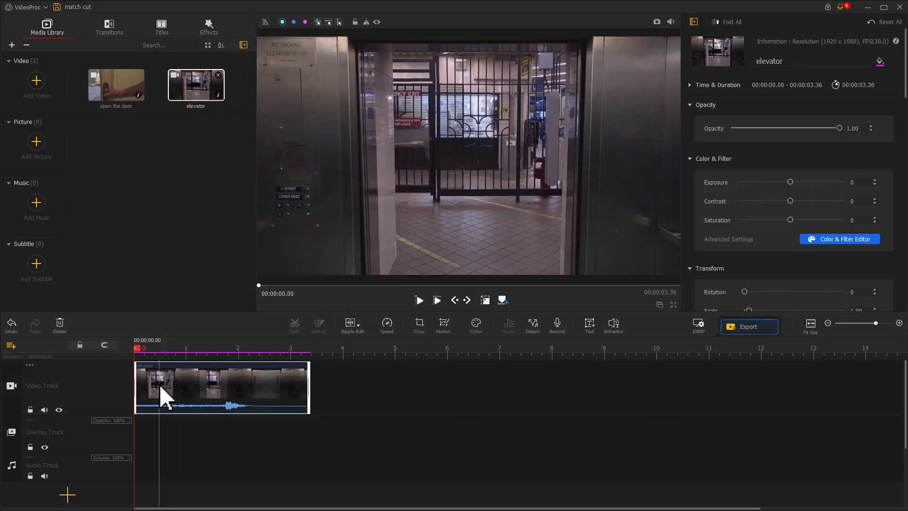
pyautogui.moveTo(136, 351); pyautogui.dragTo(235, 367)
pyautogui.rightClick(238, 373)
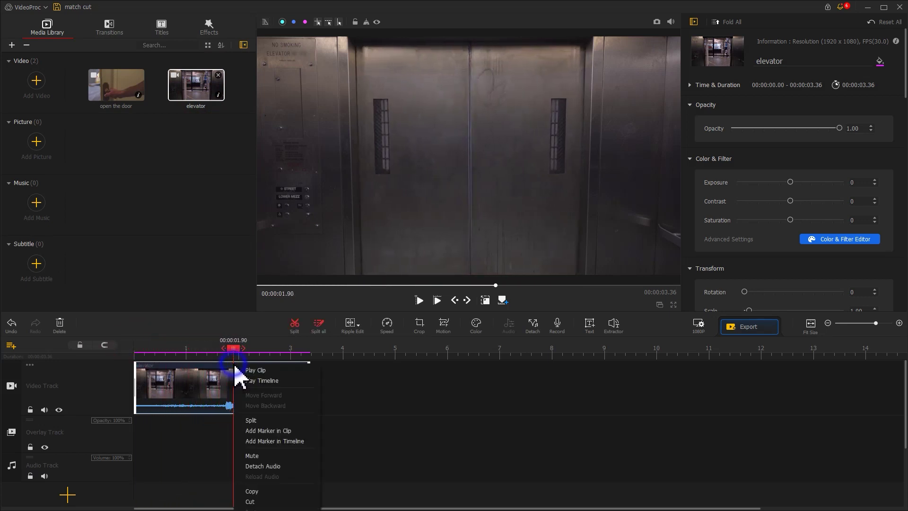
pyautogui.click(263, 430)
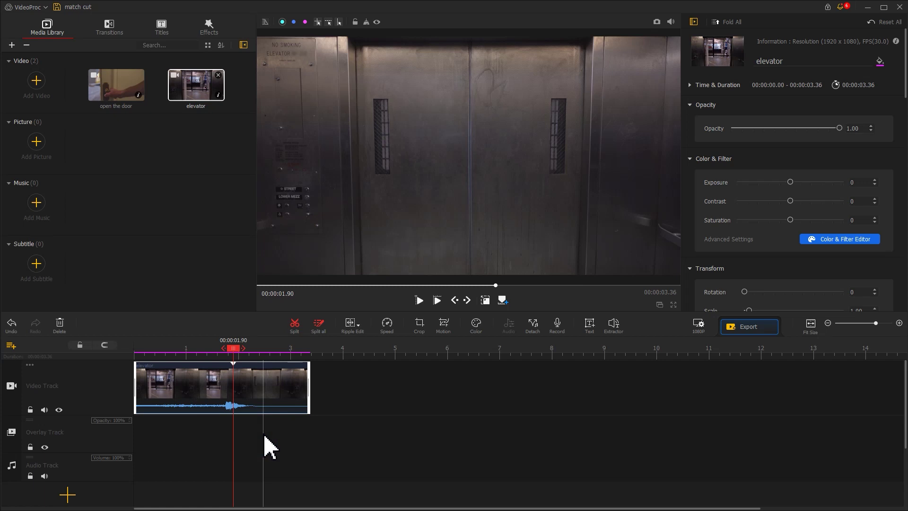
# Append the "open the door" clip after the elevator clip and detach its audio.
pyautogui.moveTo(116, 94); pyautogui.dragTo(344, 369)
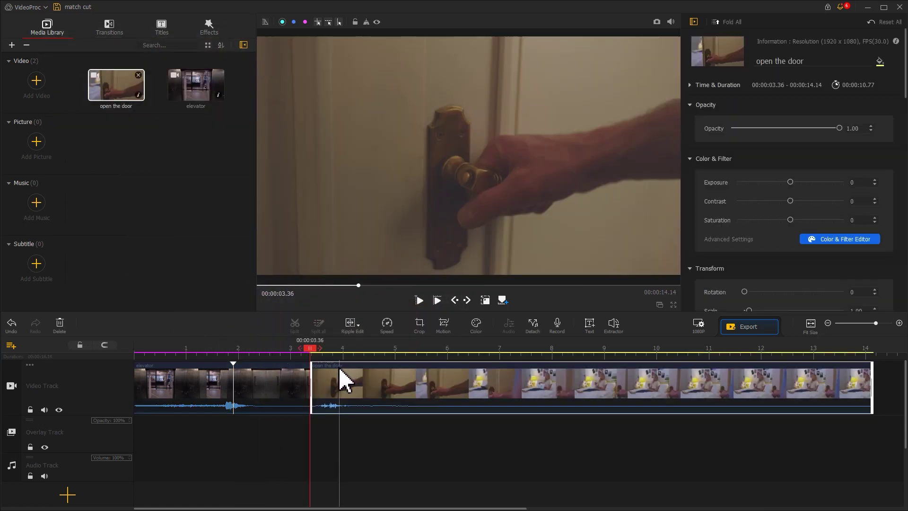
pyautogui.rightClick(340, 379)
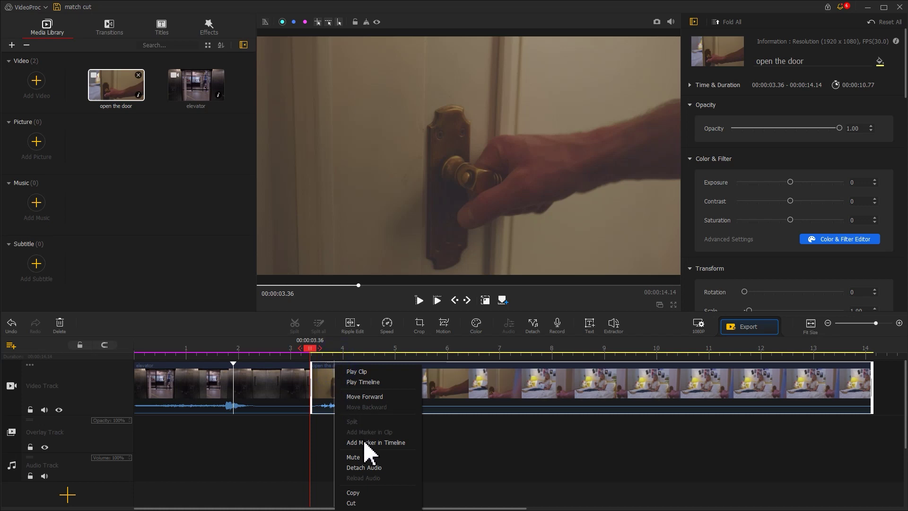
pyautogui.click(373, 468)
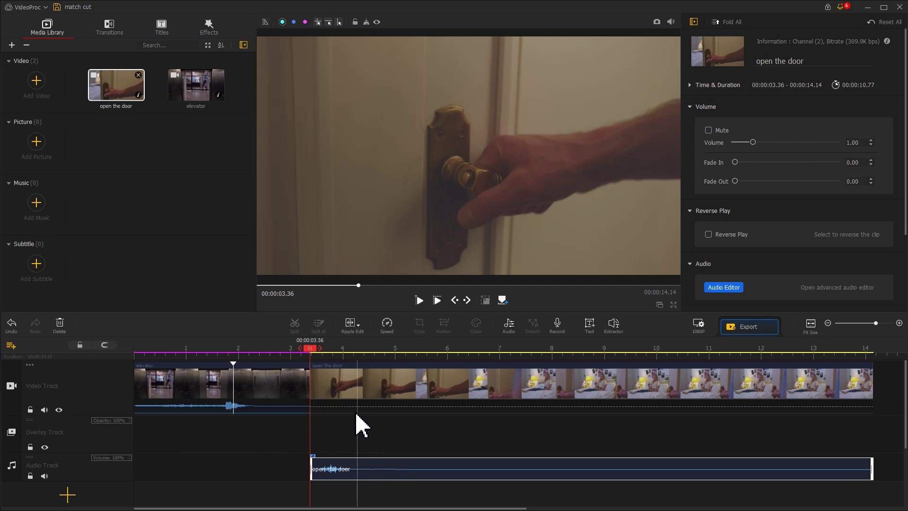
# Move the "open the door" video onto the overlay track, starting at the elevator clip's marker at 00:00:01.90.
pyautogui.click(341, 388)
pyautogui.moveTo(339, 385); pyautogui.dragTo(262, 432)
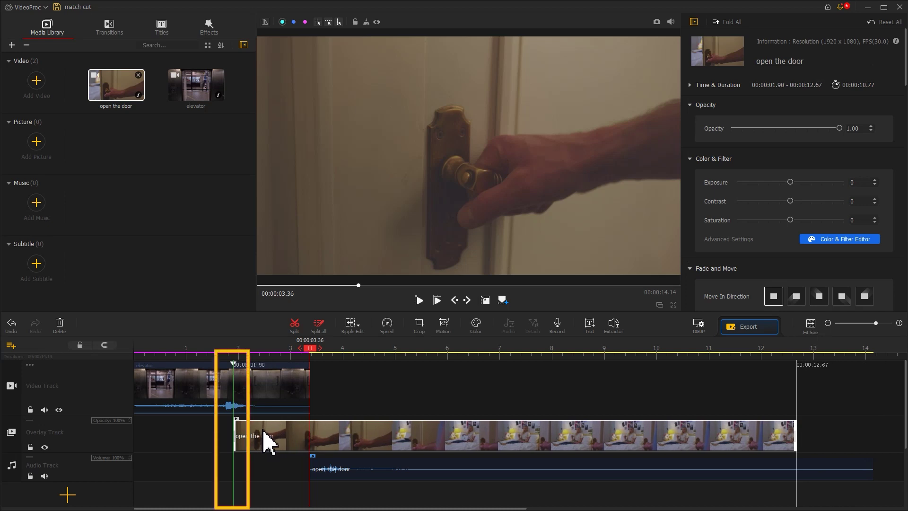
pyautogui.moveTo(264, 431); pyautogui.dragTo(263, 432)
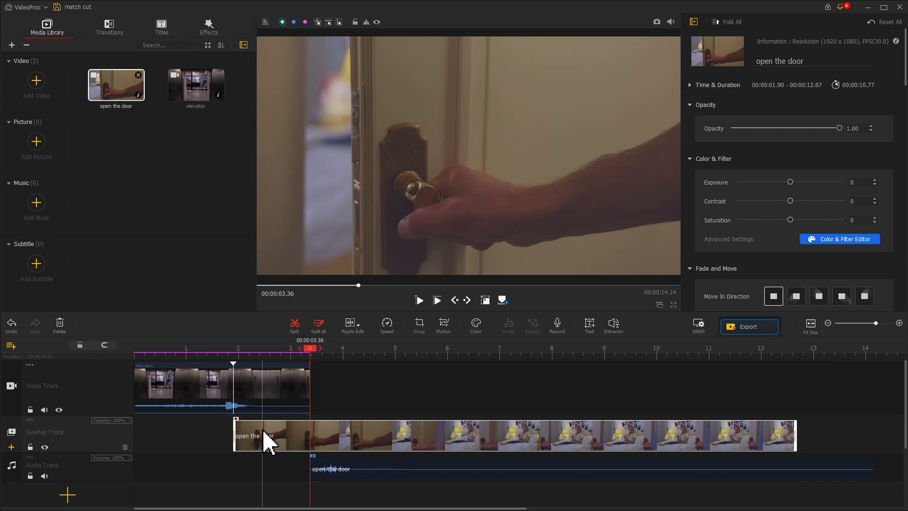
# Shift the detached door audio to start at 00:00:01.56, lining its sound peak up with the elevator clip's marker.
pyautogui.click(330, 468)
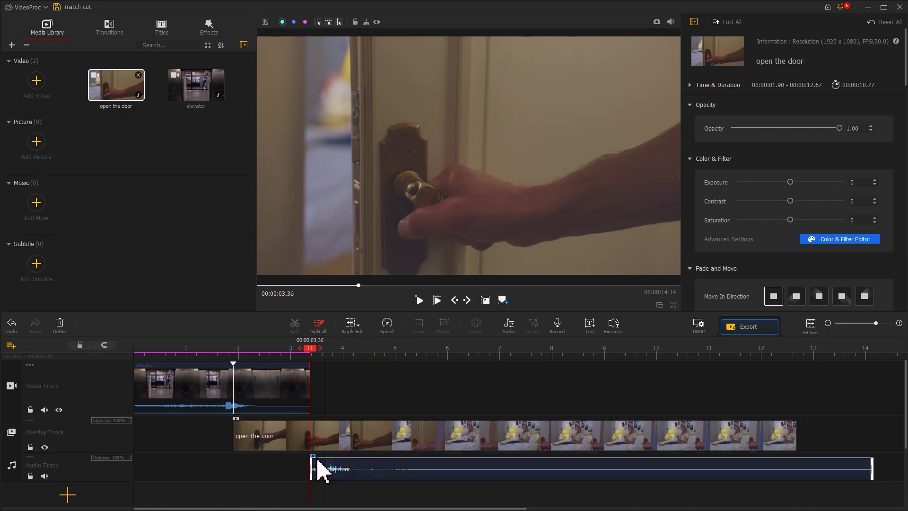
pyautogui.moveTo(327, 466); pyautogui.dragTo(252, 465)
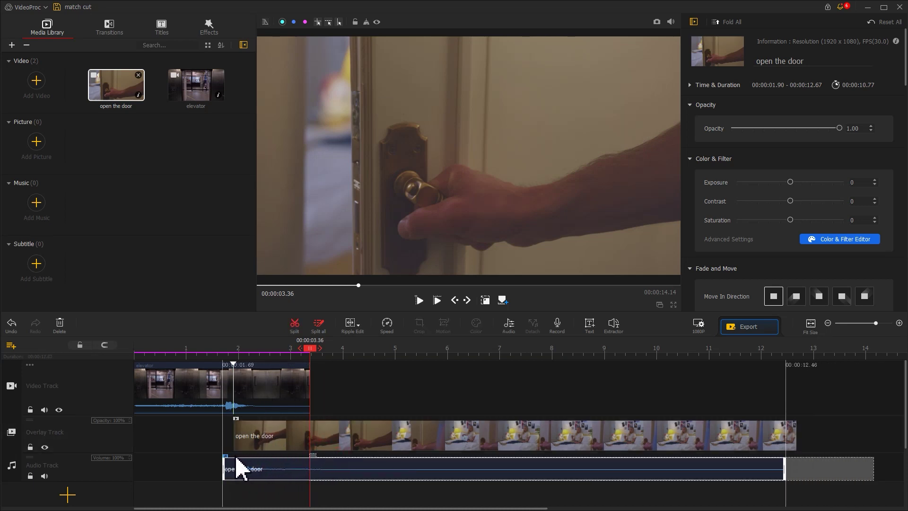
pyautogui.moveTo(232, 468); pyautogui.dragTo(231, 467)
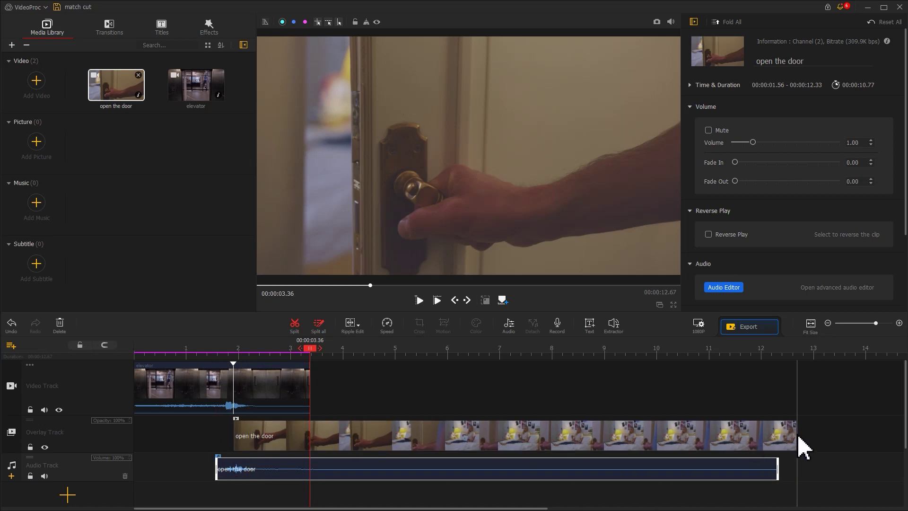
# Trim the ends of the "open the door" video and its detached audio to 00:00:04.33.
pyautogui.moveTo(794, 434); pyautogui.dragTo(758, 437)
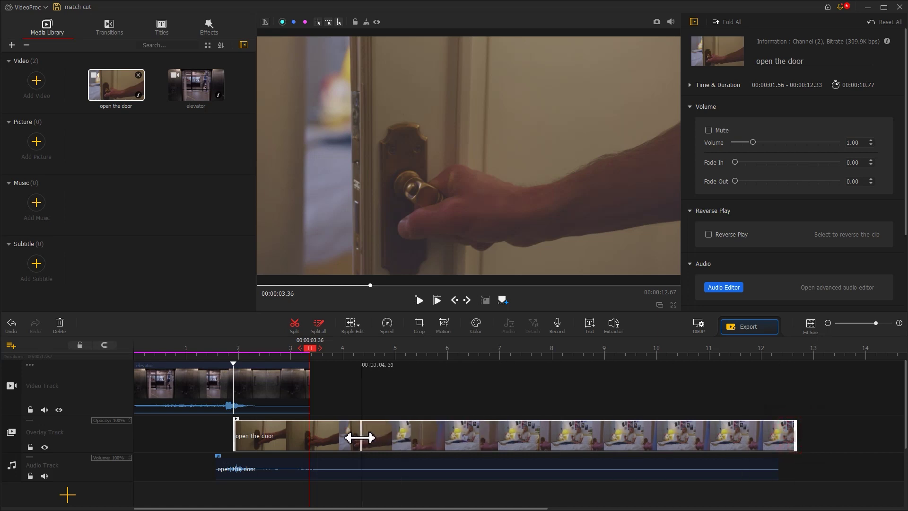
pyautogui.moveTo(359, 438); pyautogui.dragTo(359, 438)
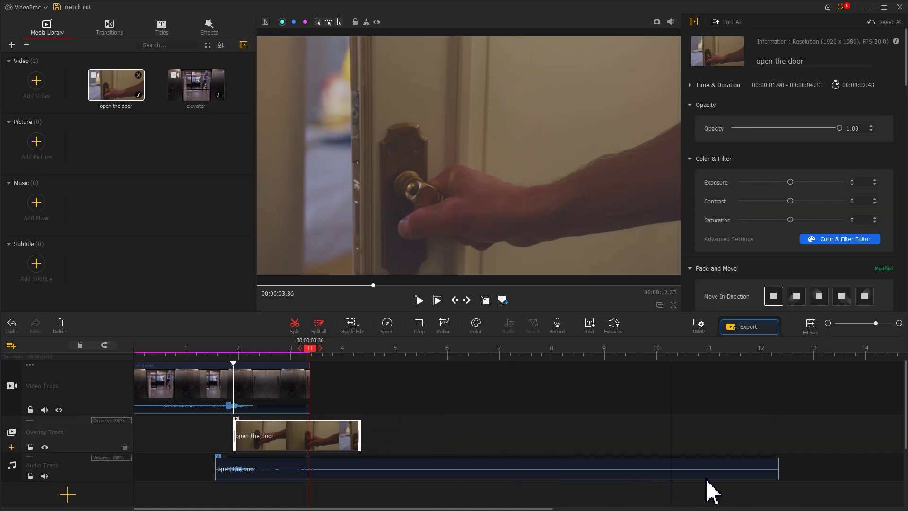
pyautogui.moveTo(778, 471); pyautogui.dragTo(363, 474)
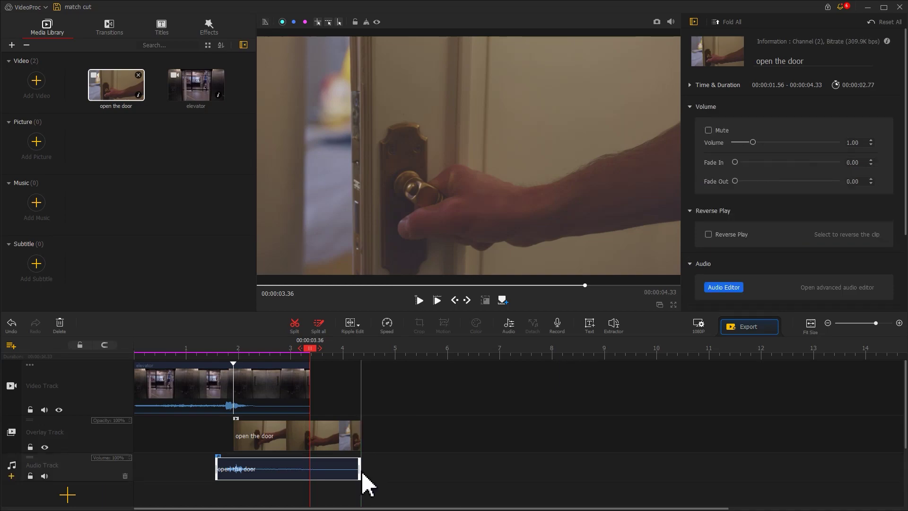